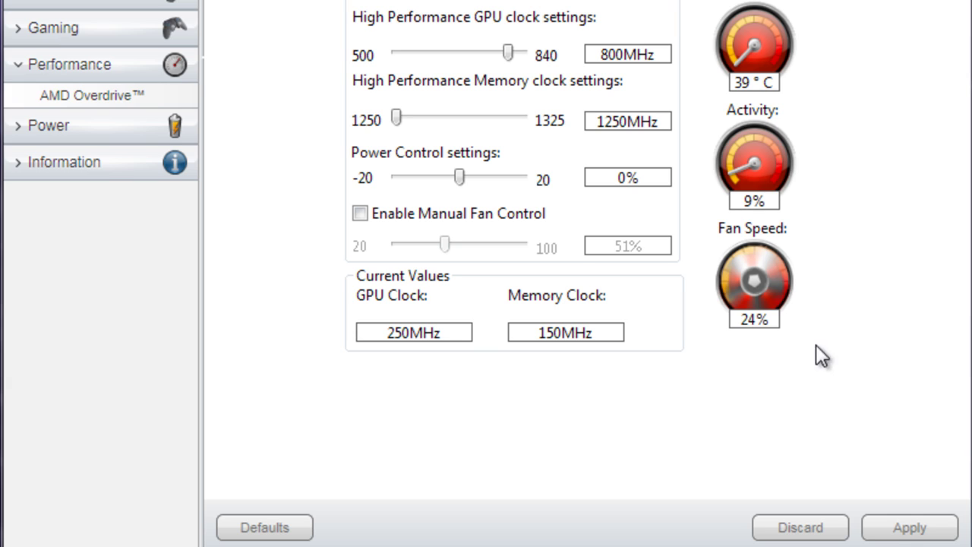
- Enable manual fan control and apply a 30% fan speed
{"action": "left_click", "coordinate": [411, 221]}
{"action": "left_click_drag", "start_coordinate": [444, 245], "coordinate": [413, 245]}
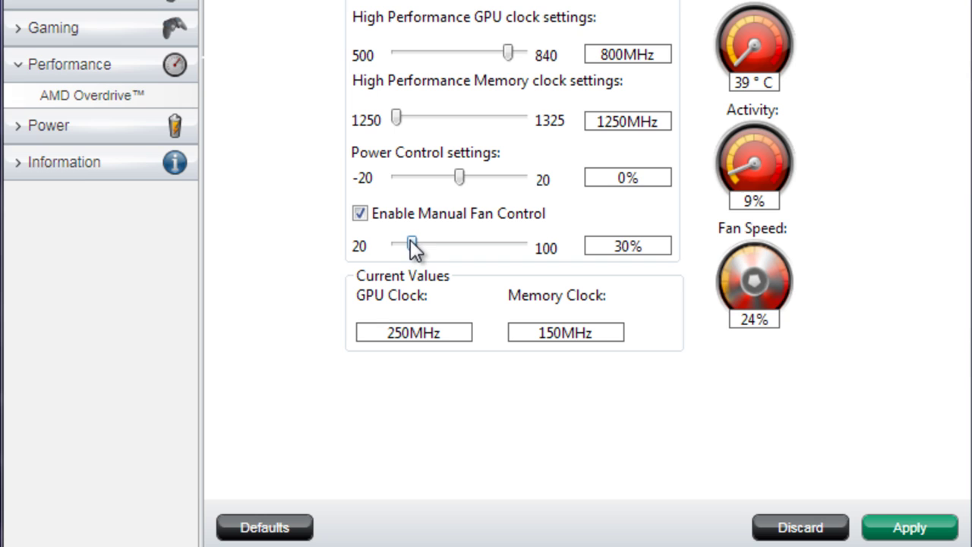
{"action": "left_click", "coordinate": [910, 526]}
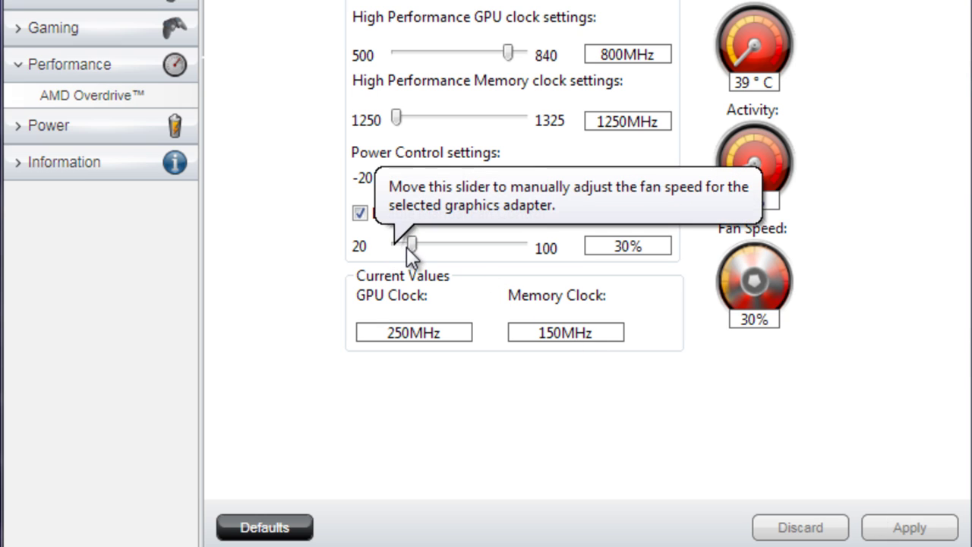
- Apply fan speeds of 35% and then 40%, then set the slider to 50%
{"action": "left_click_drag", "start_coordinate": [410, 245], "coordinate": [422, 245]}
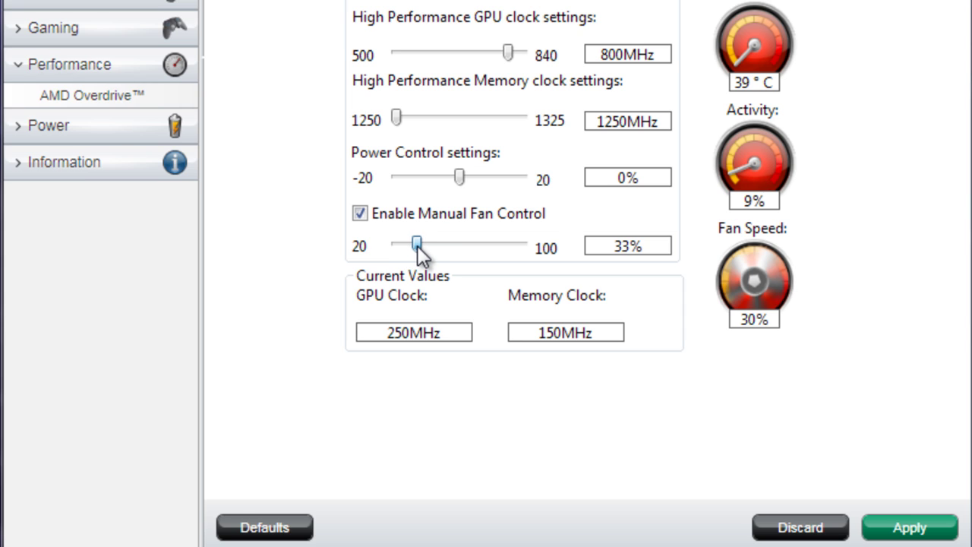
{"action": "left_click", "coordinate": [910, 527]}
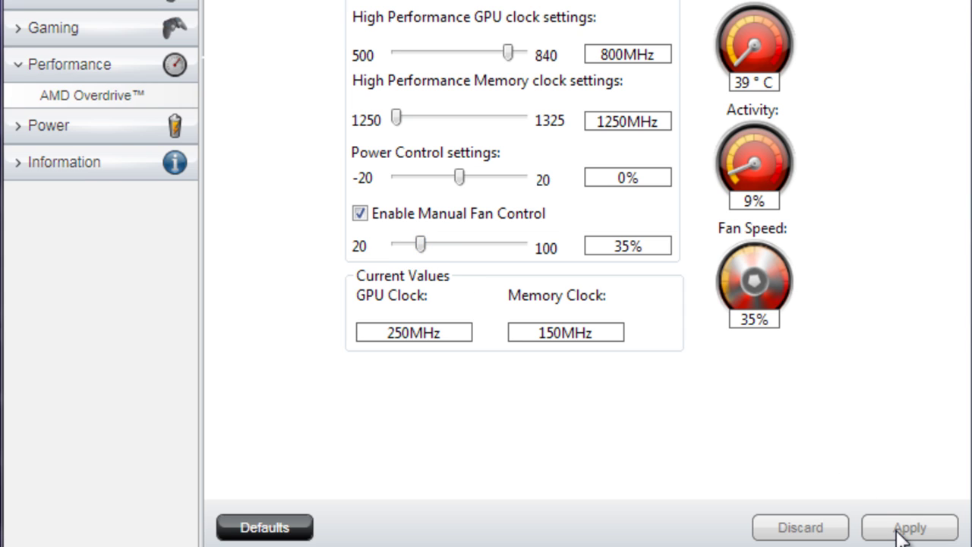
{"action": "left_click_drag", "start_coordinate": [420, 244], "coordinate": [428, 244]}
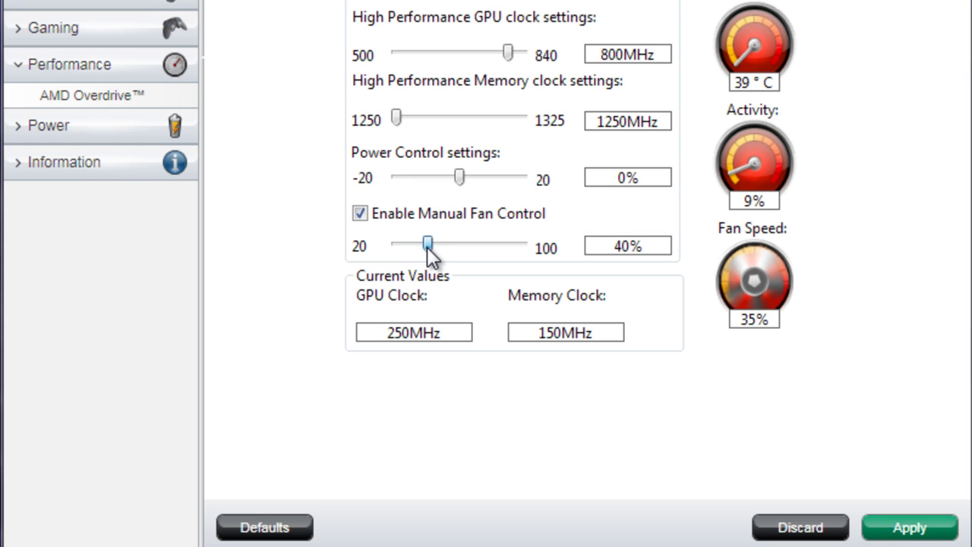
{"action": "left_click", "coordinate": [904, 529]}
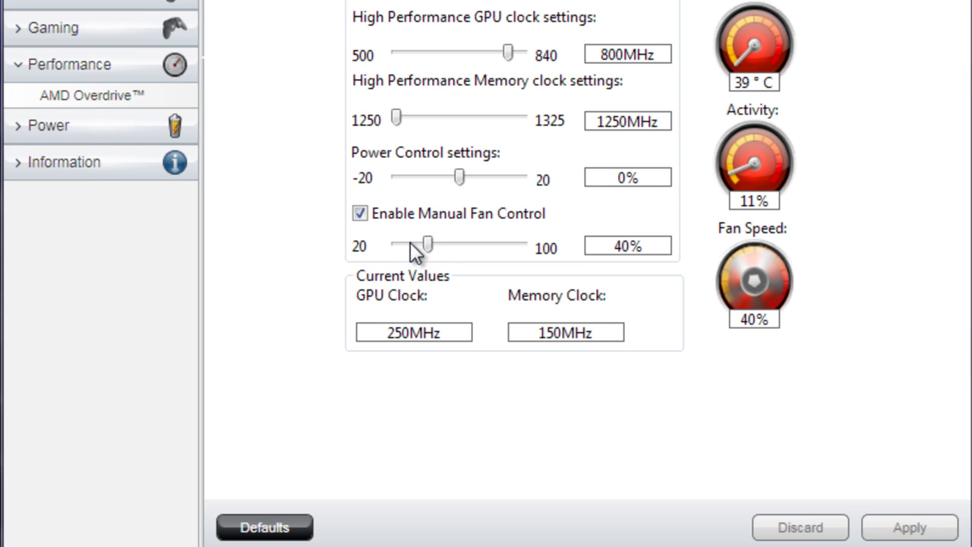
{"action": "left_click_drag", "start_coordinate": [427, 244], "coordinate": [445, 244]}
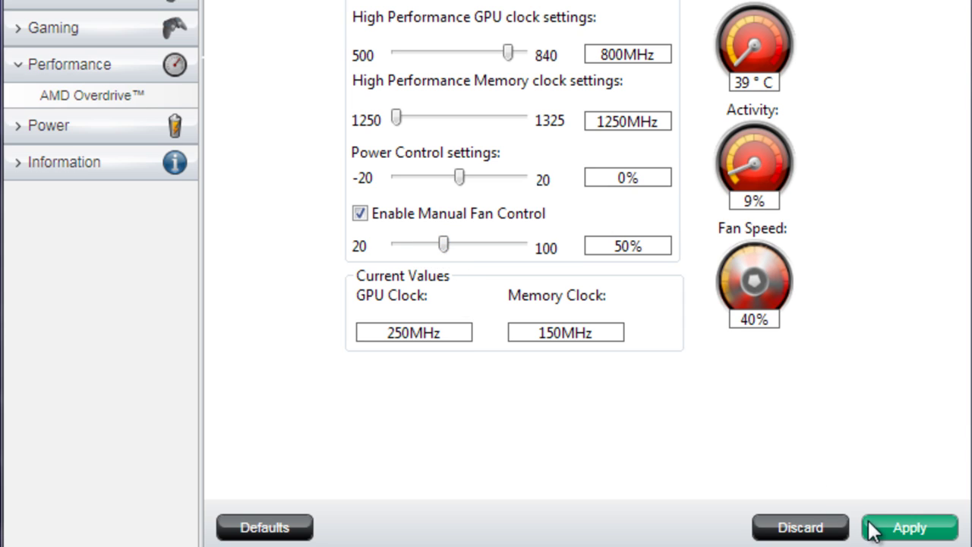
- Apply fan speeds of 50%, 60%, 70%, 80% and 90%, then set 100%
{"action": "left_click", "coordinate": [875, 529]}
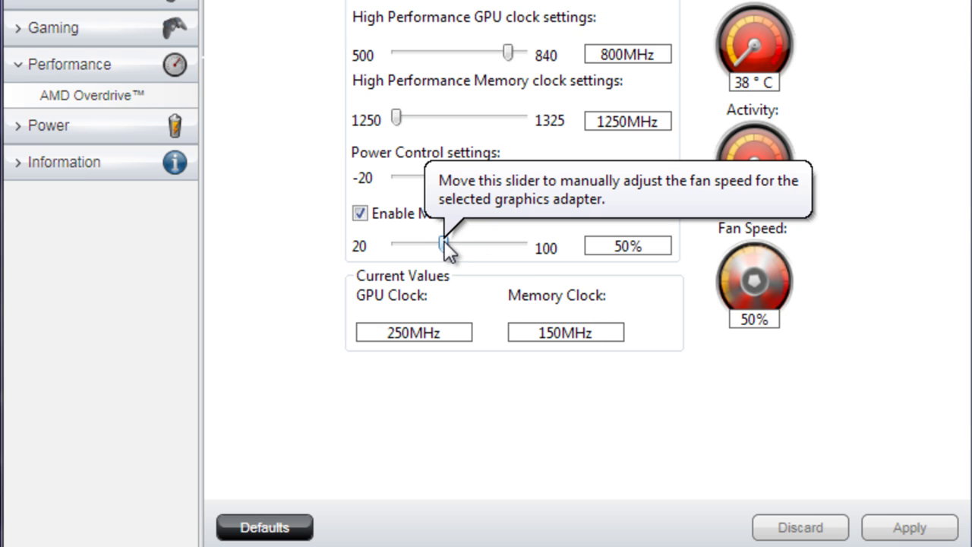
{"action": "left_click_drag", "start_coordinate": [447, 244], "coordinate": [461, 244]}
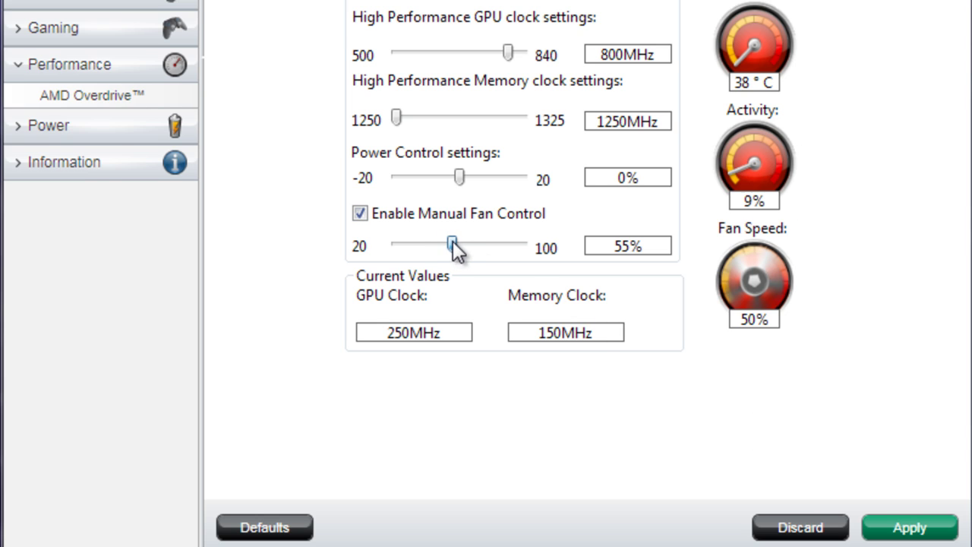
{"action": "left_click", "coordinate": [909, 527]}
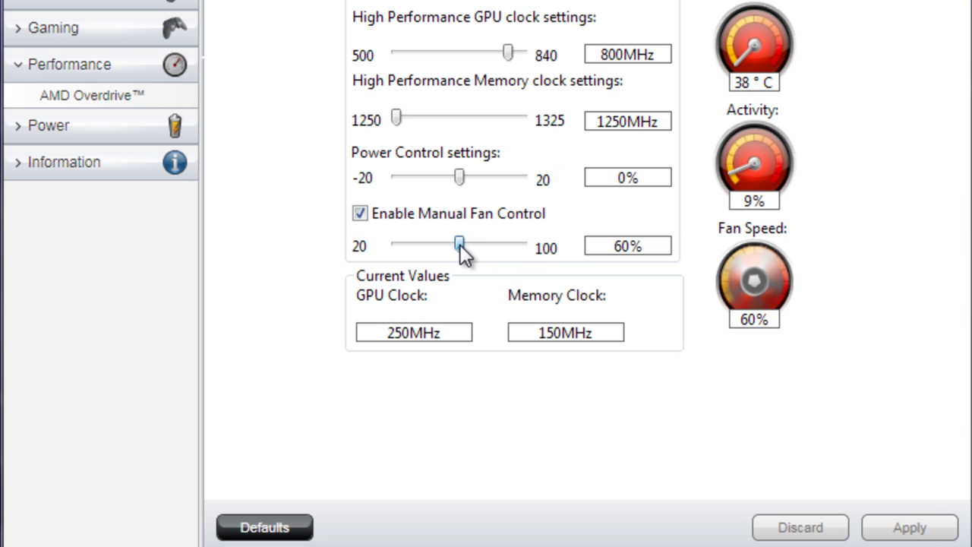
{"action": "left_click_drag", "start_coordinate": [459, 244], "coordinate": [475, 245]}
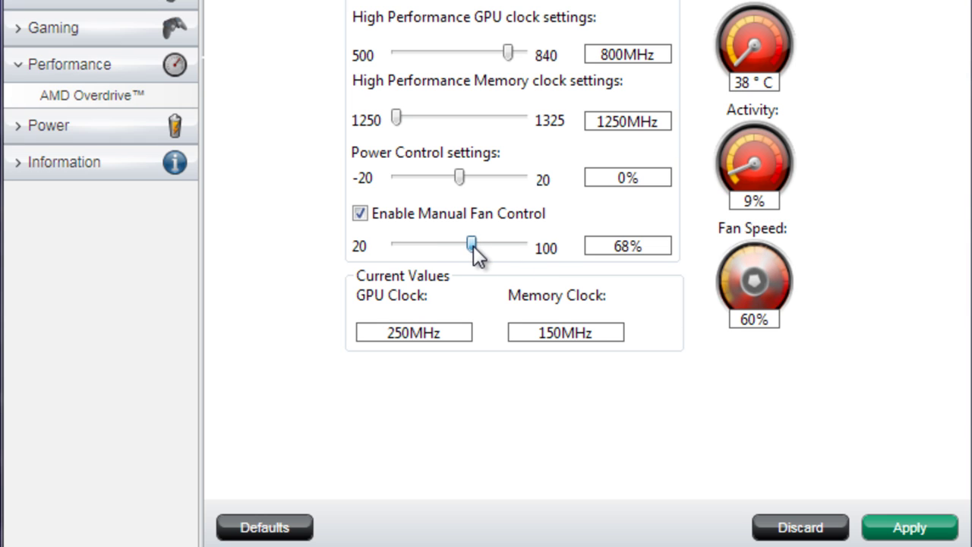
{"action": "left_click", "coordinate": [909, 527]}
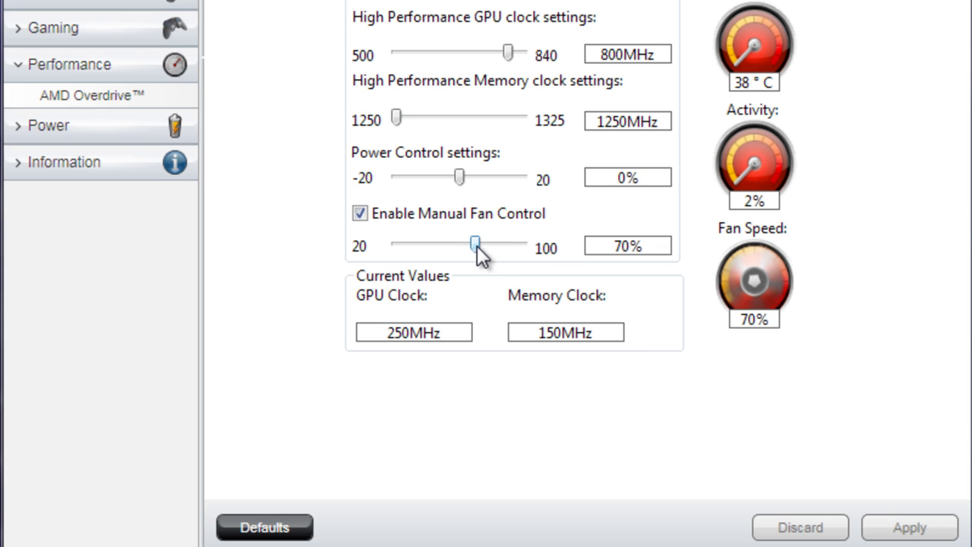
{"action": "left_click_drag", "start_coordinate": [475, 245], "coordinate": [491, 245]}
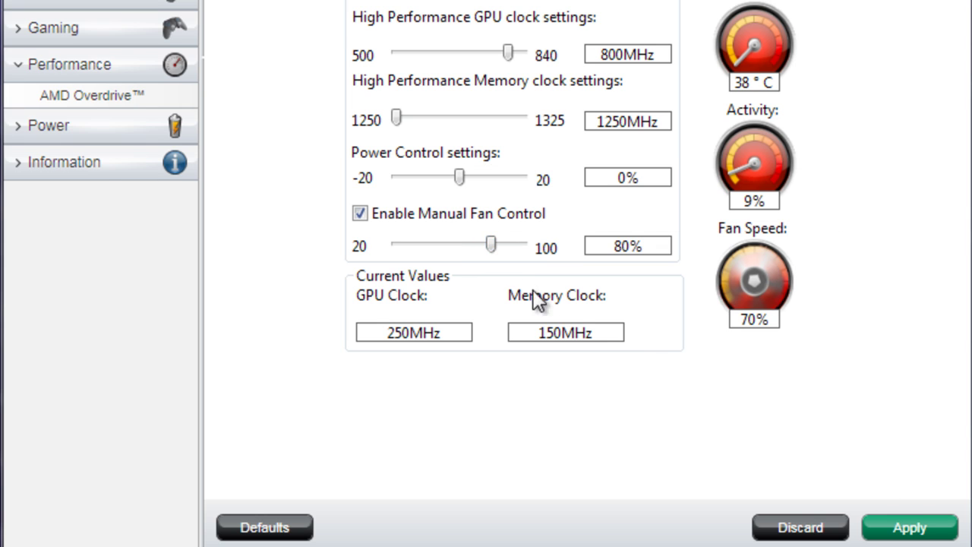
{"action": "left_click", "coordinate": [915, 524]}
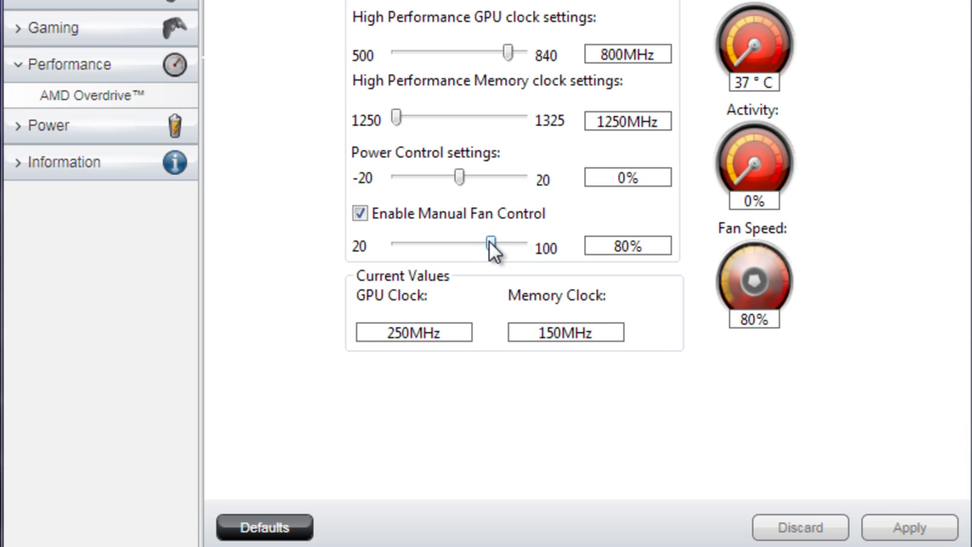
{"action": "left_click_drag", "start_coordinate": [491, 244], "coordinate": [507, 244]}
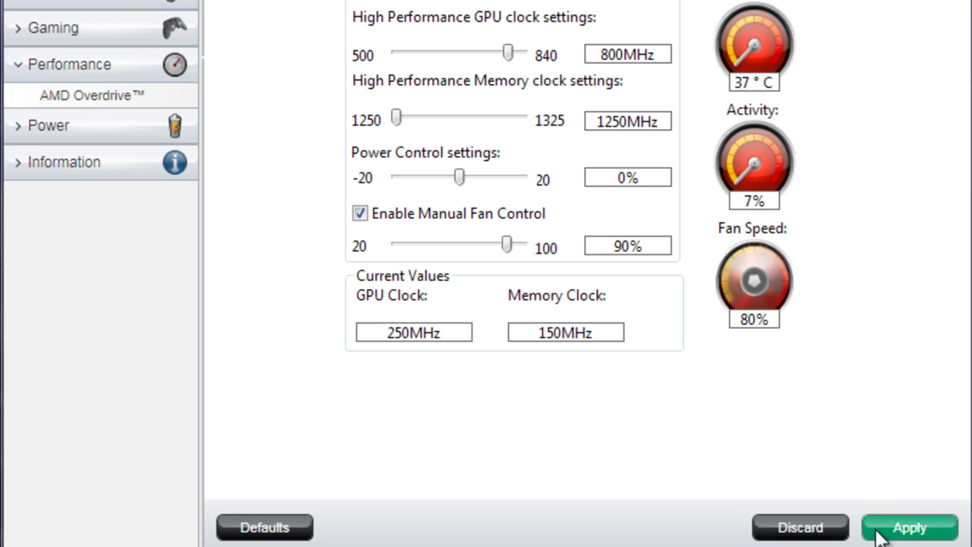
{"action": "left_click", "coordinate": [881, 531]}
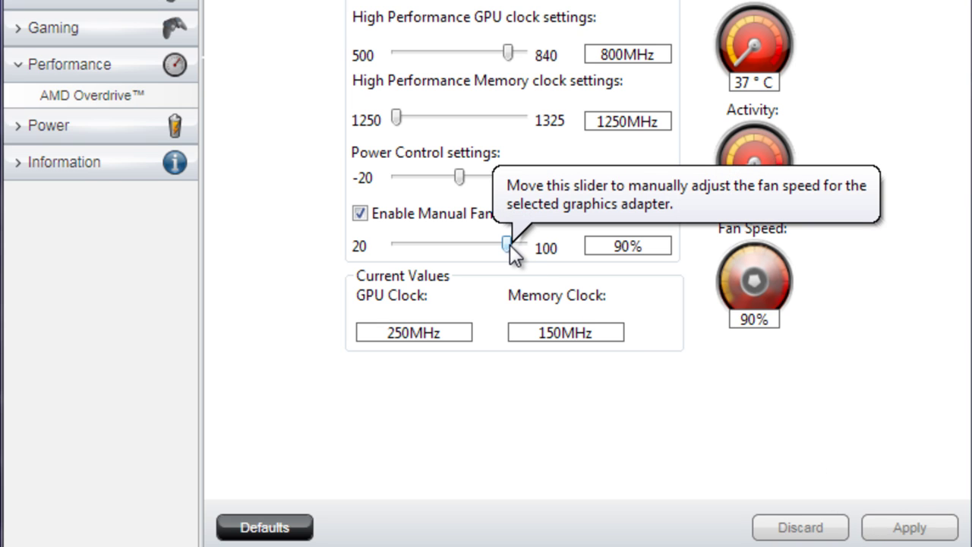
{"action": "left_click_drag", "start_coordinate": [507, 244], "coordinate": [524, 244]}
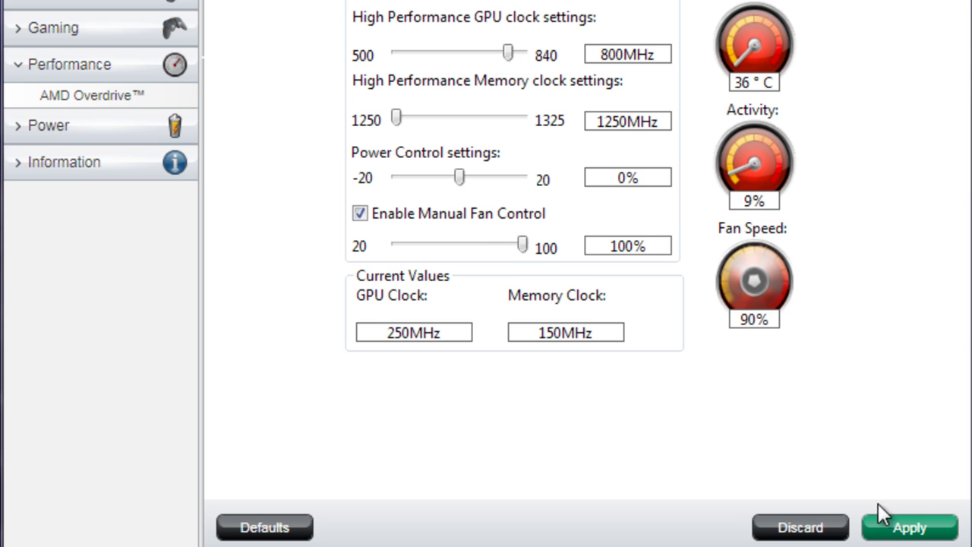
- Apply the 100% fan speed, then lower and apply 70%
{"action": "left_click", "coordinate": [909, 527]}
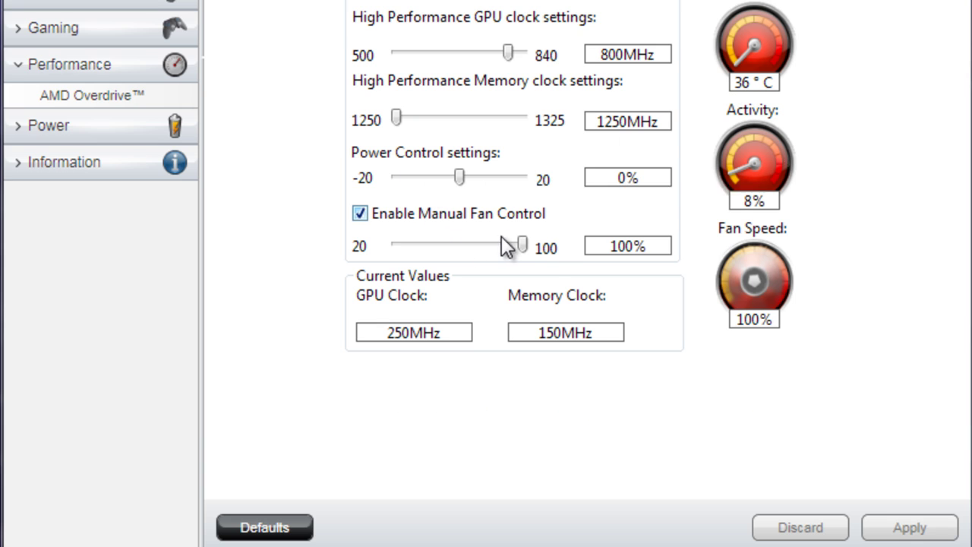
{"action": "left_click_drag", "start_coordinate": [522, 245], "coordinate": [475, 245]}
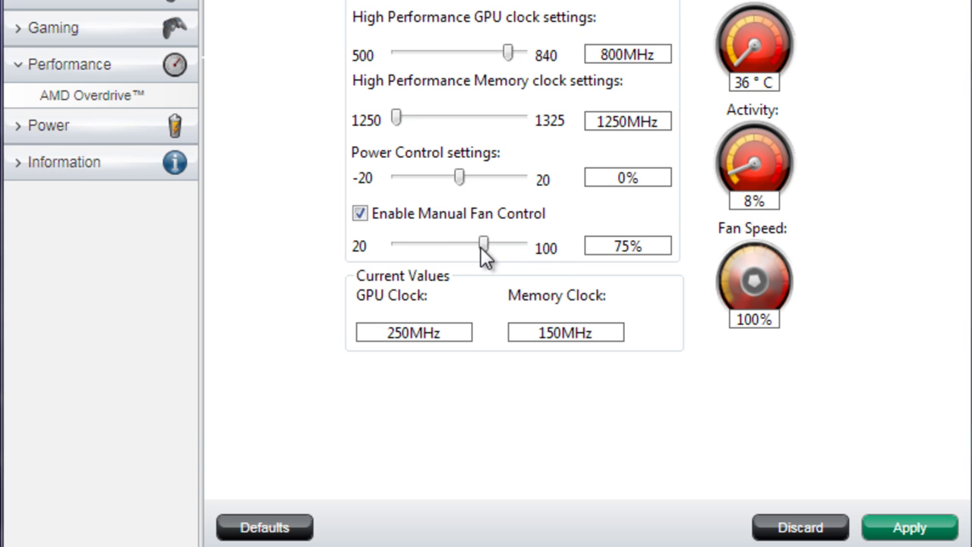
{"action": "left_click", "coordinate": [909, 527]}
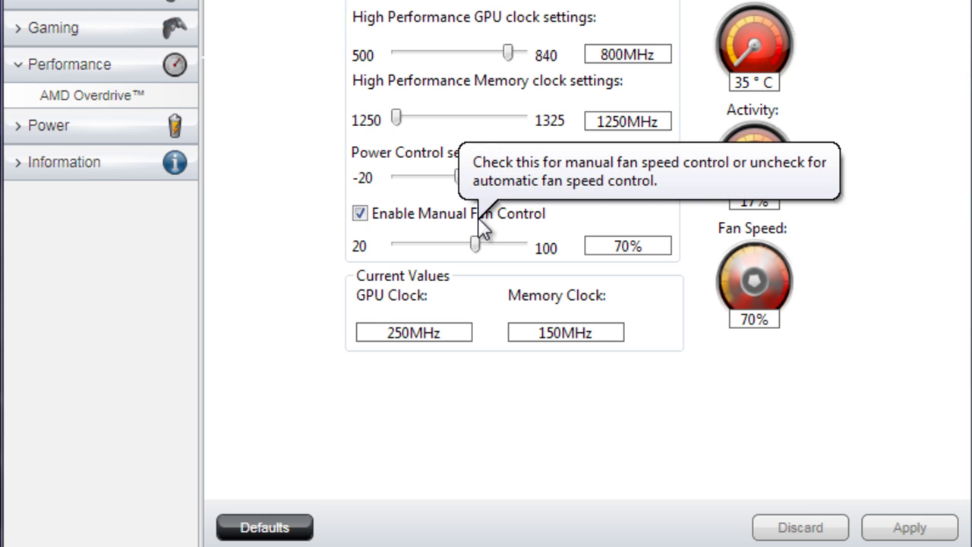
- Disable Enable Manual Fan Control and apply it, returning the fan to automatic 24%
{"action": "left_click", "coordinate": [360, 213]}
{"action": "left_click", "coordinate": [885, 532]}
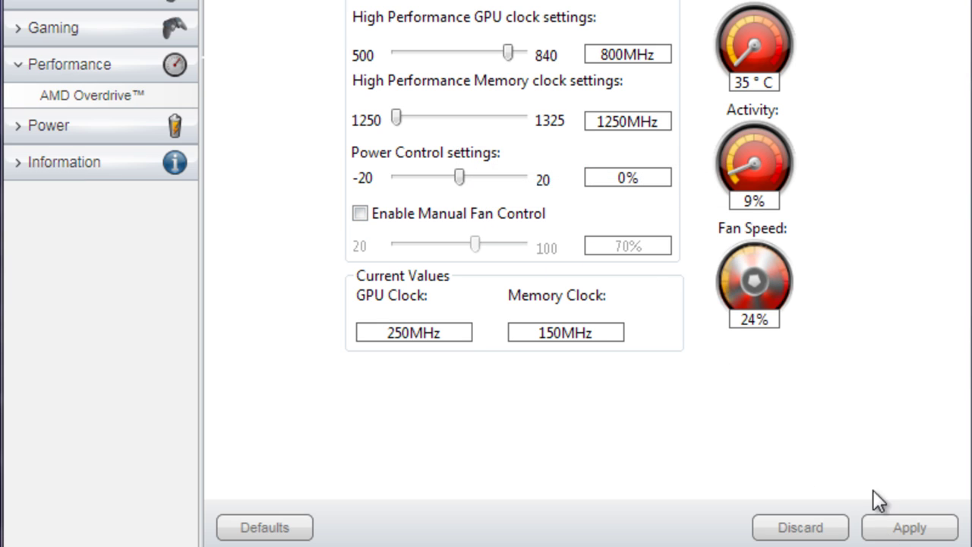